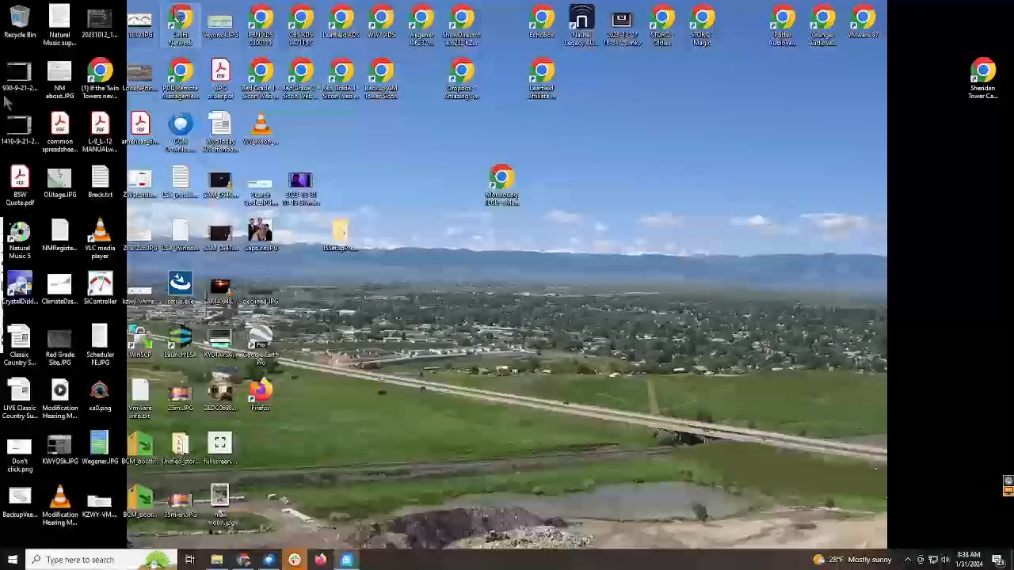
Launch Natural Music 5 and open the song browser of the music library.
double_click(19, 237)
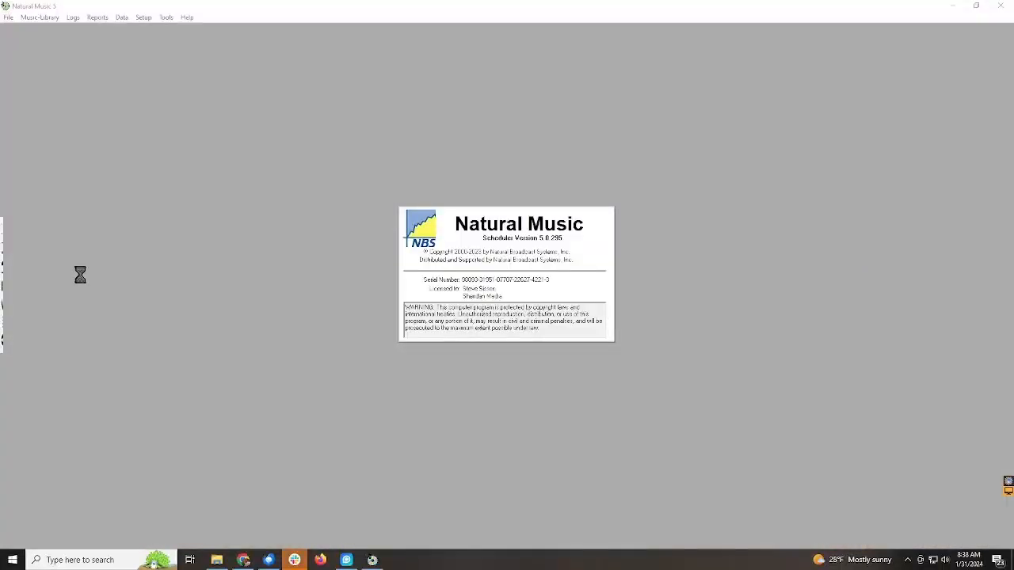
click(51, 19)
click(51, 30)
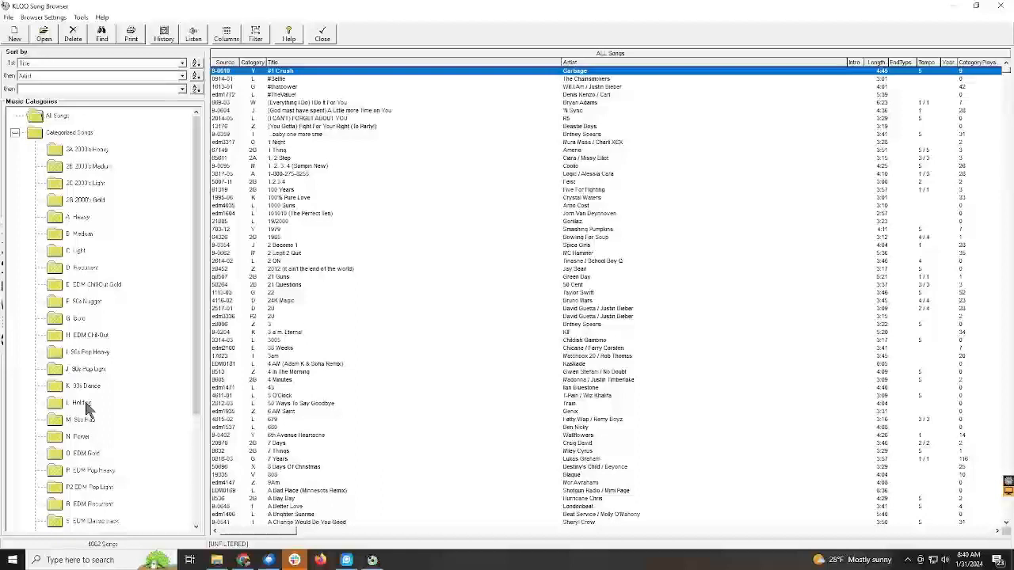
Look through and compare the song lists of the I 90s Pop Heavy and J 90s Pop Light categories.
click(83, 355)
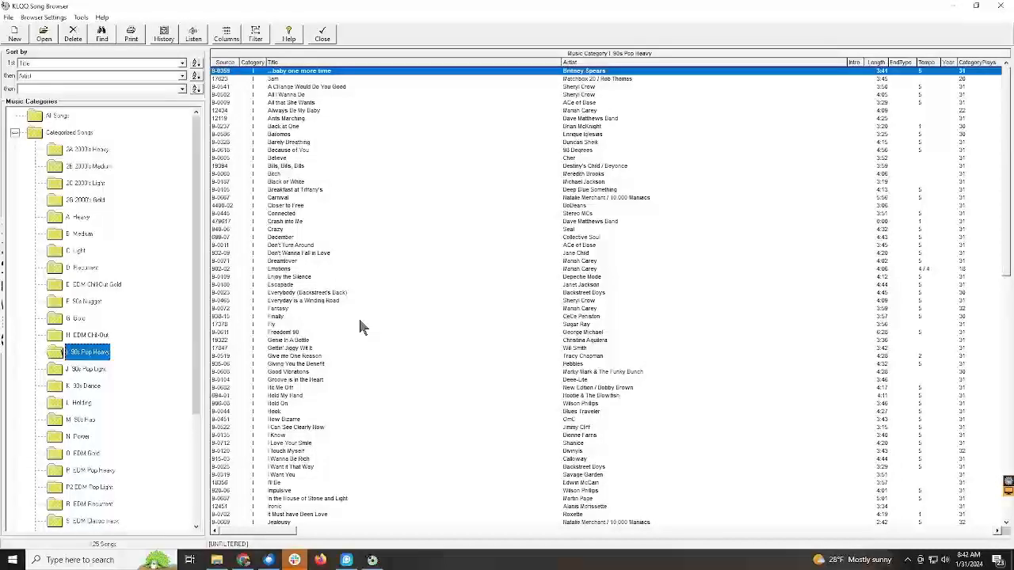
click(100, 370)
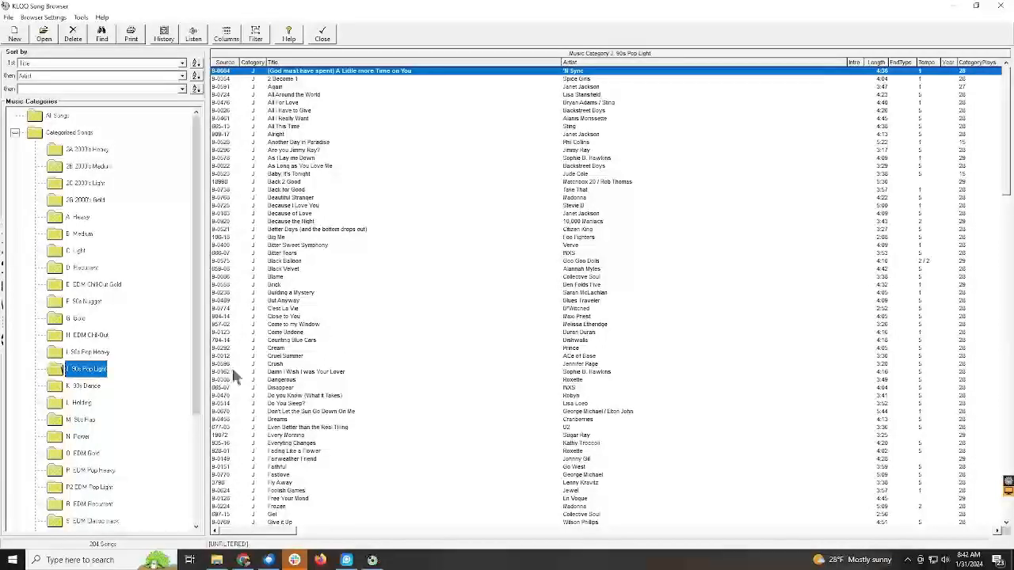
click(352, 341)
scroll(351, 343, down, 2)
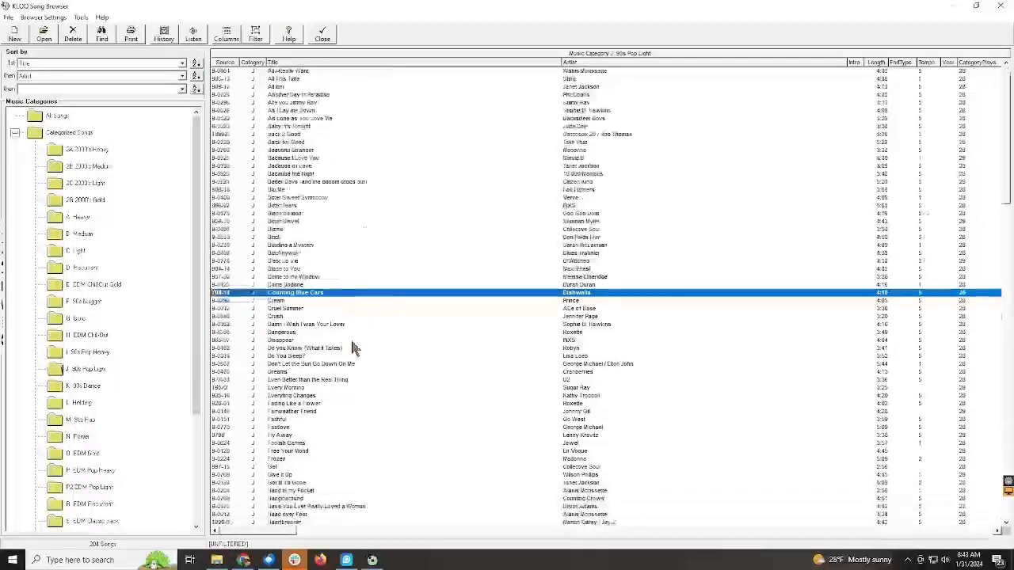
scroll(330, 399, down, 5)
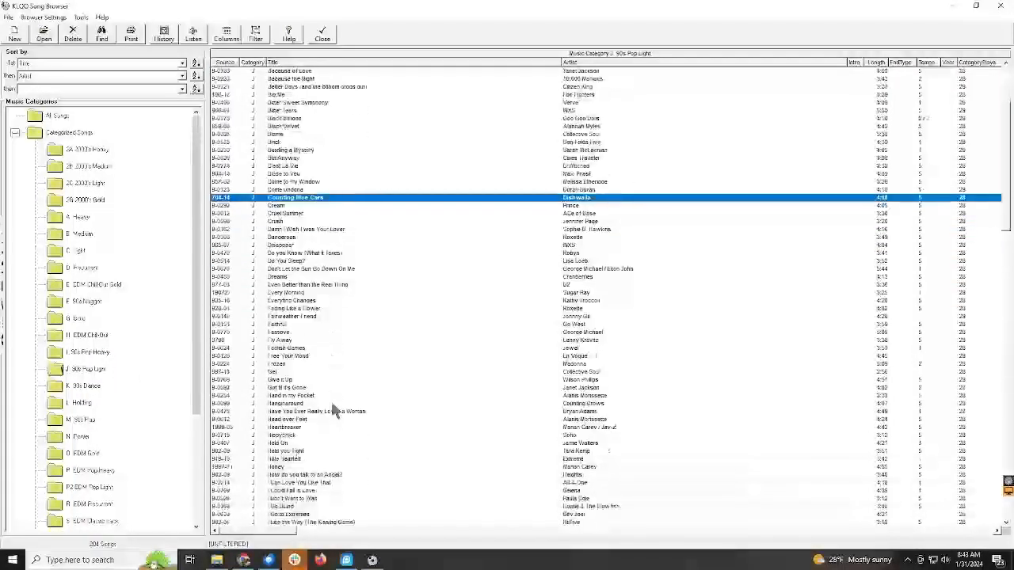
scroll(332, 405, down, 5)
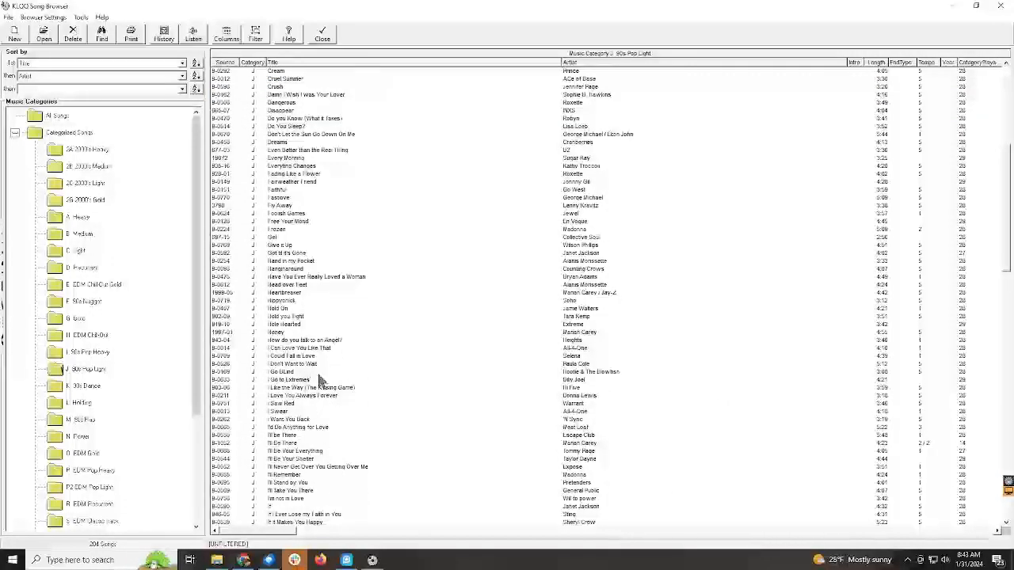
scroll(320, 380, up, 5)
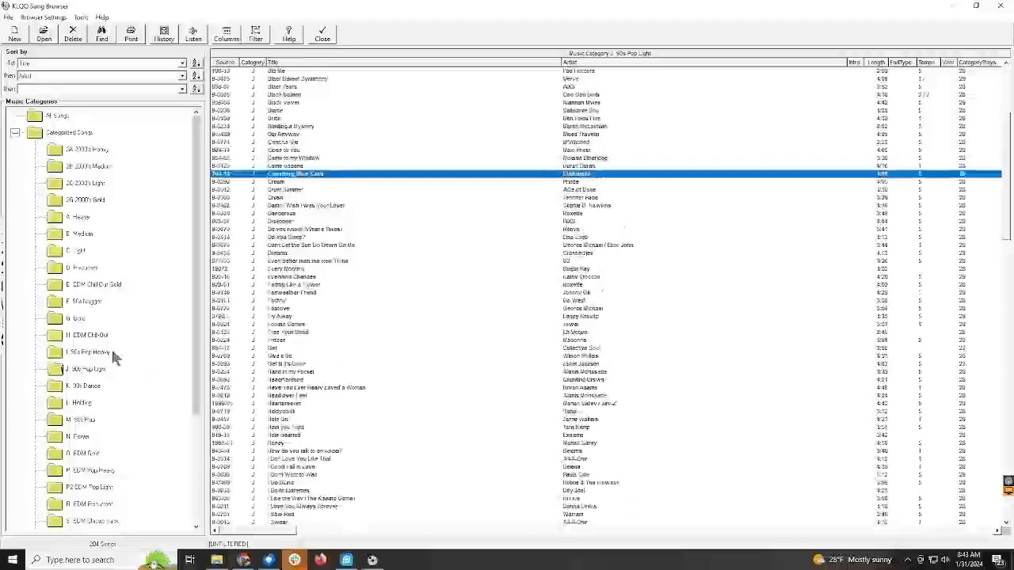
click(99, 352)
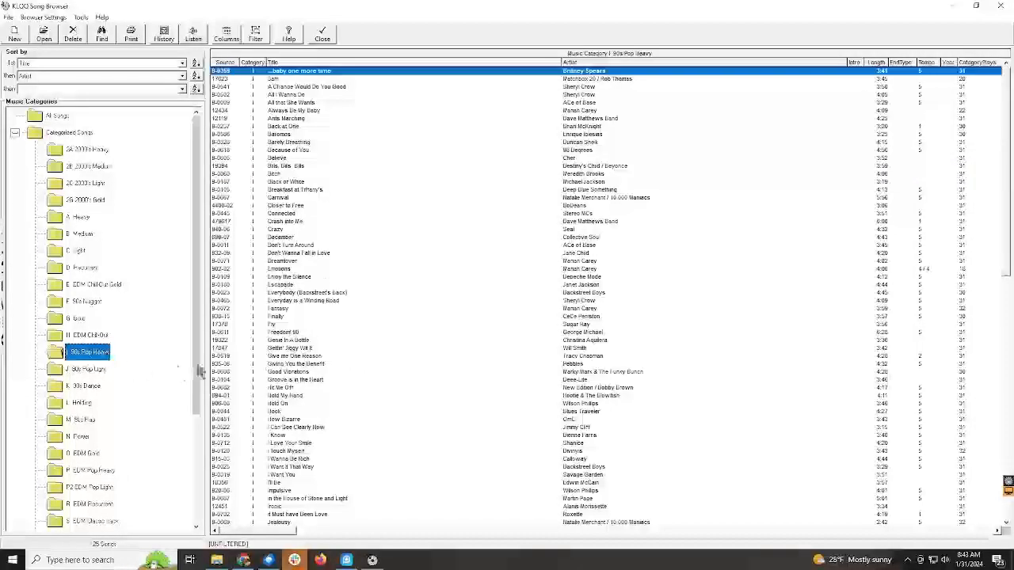
click(134, 363)
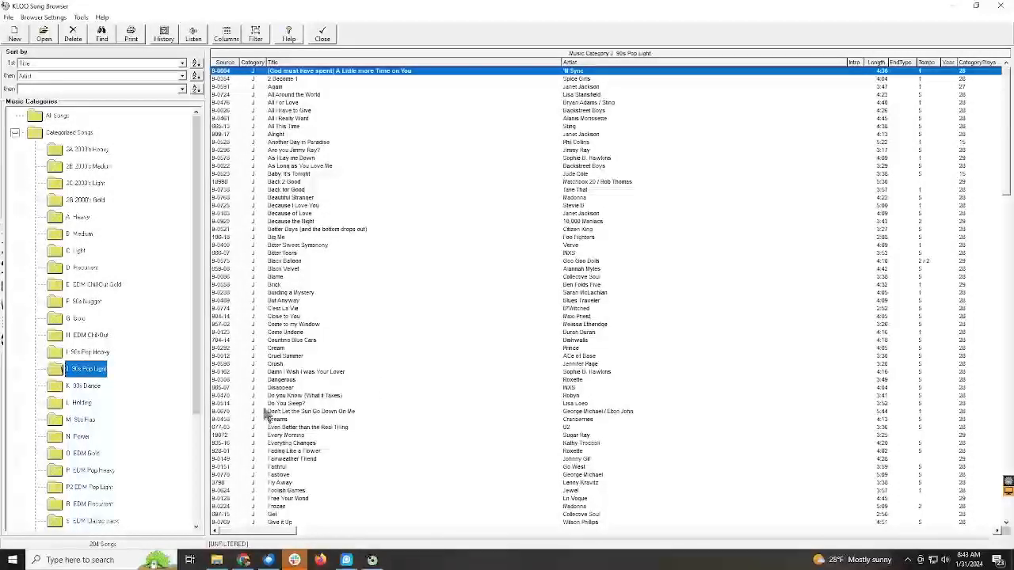
View the song lists of the K 90s Dance, M 90s Rap, V 90s R&B and W Adult Contemporary categories.
click(73, 386)
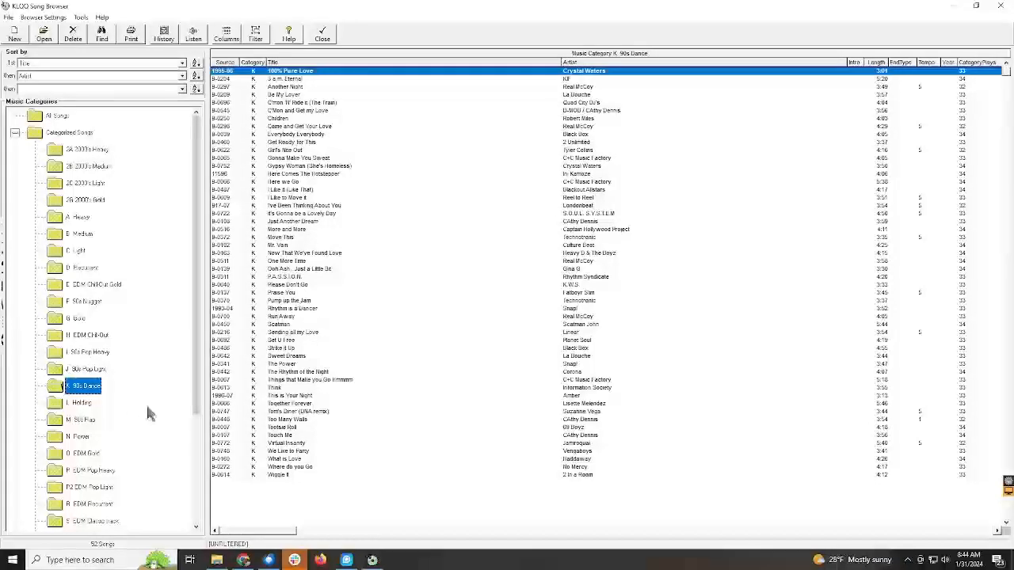
click(79, 419)
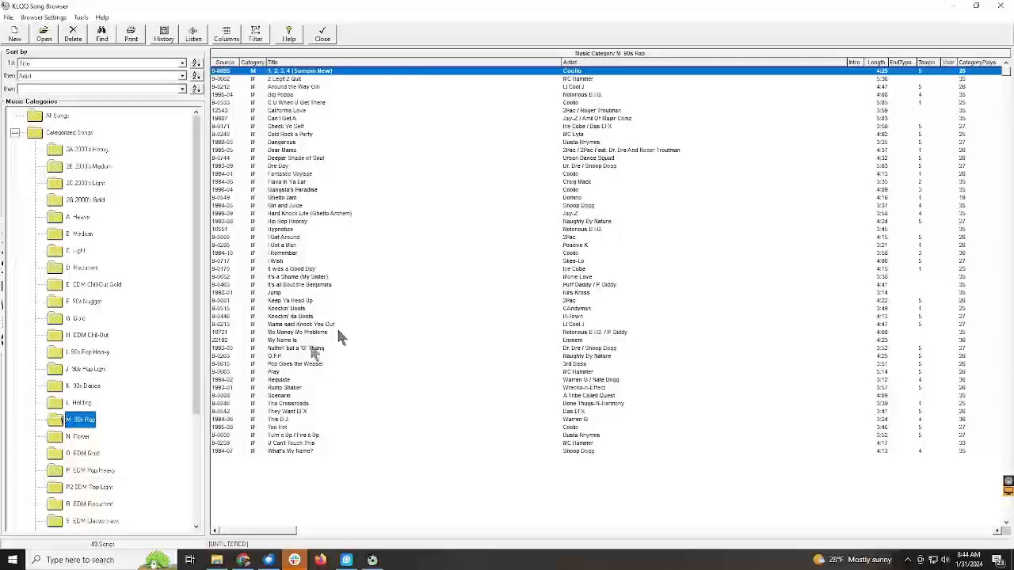
scroll(116, 418, down, 1)
scroll(115, 418, down, 1)
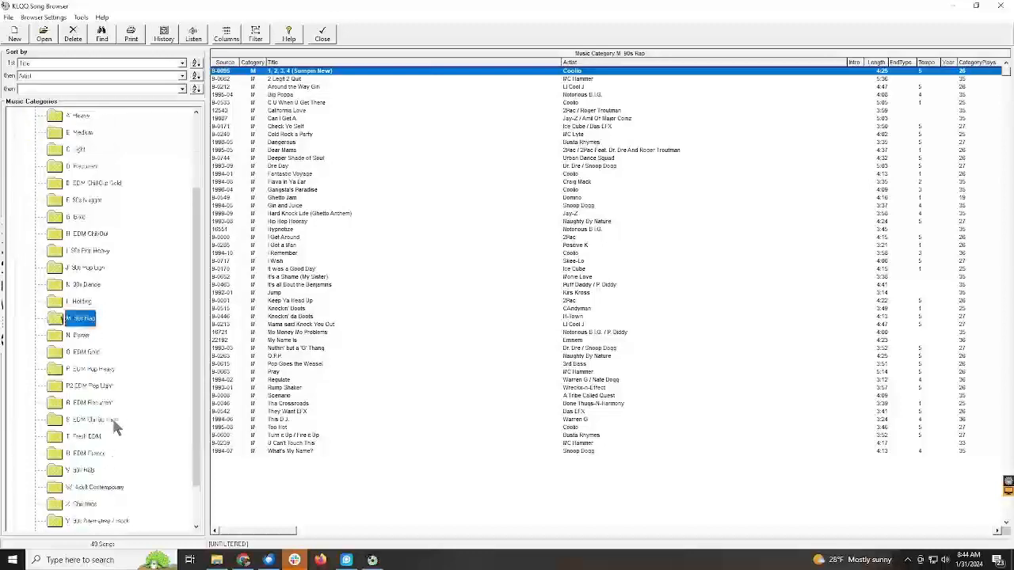
click(83, 470)
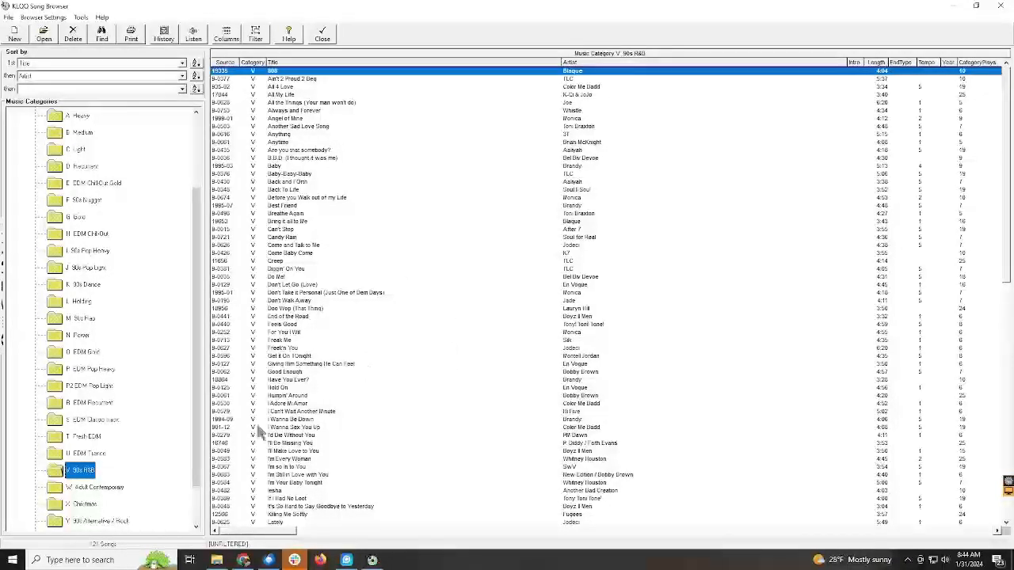
click(118, 489)
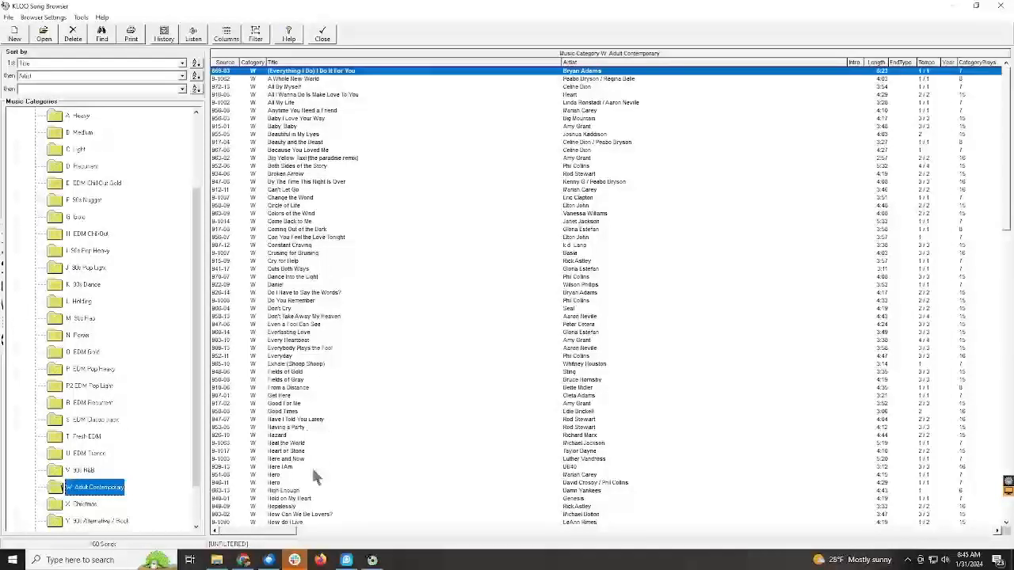
Look through the songs in the Y 90s Alternative / Rock category.
click(119, 522)
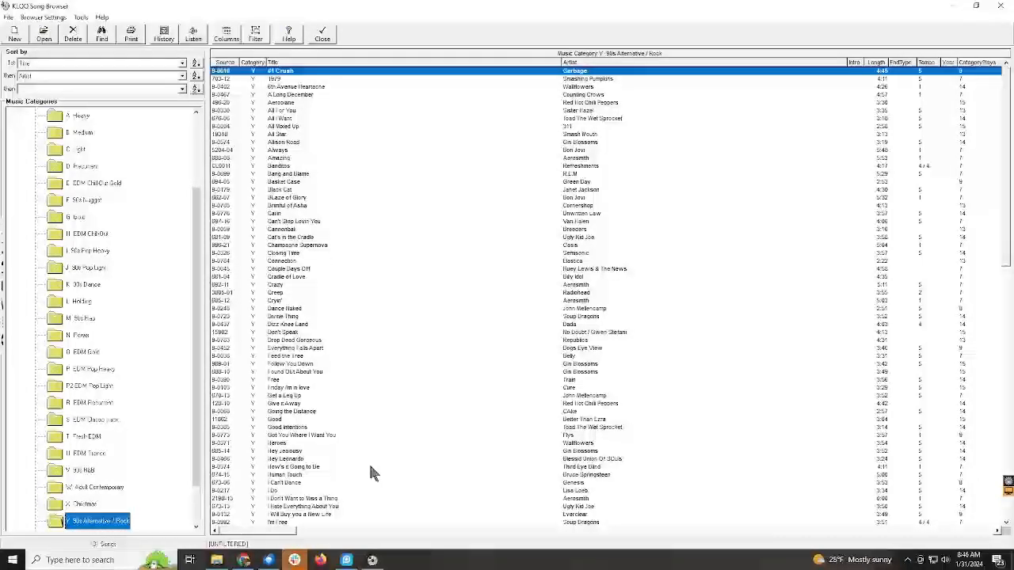
click(372, 458)
scroll(373, 457, down, 2)
scroll(374, 458, down, 8)
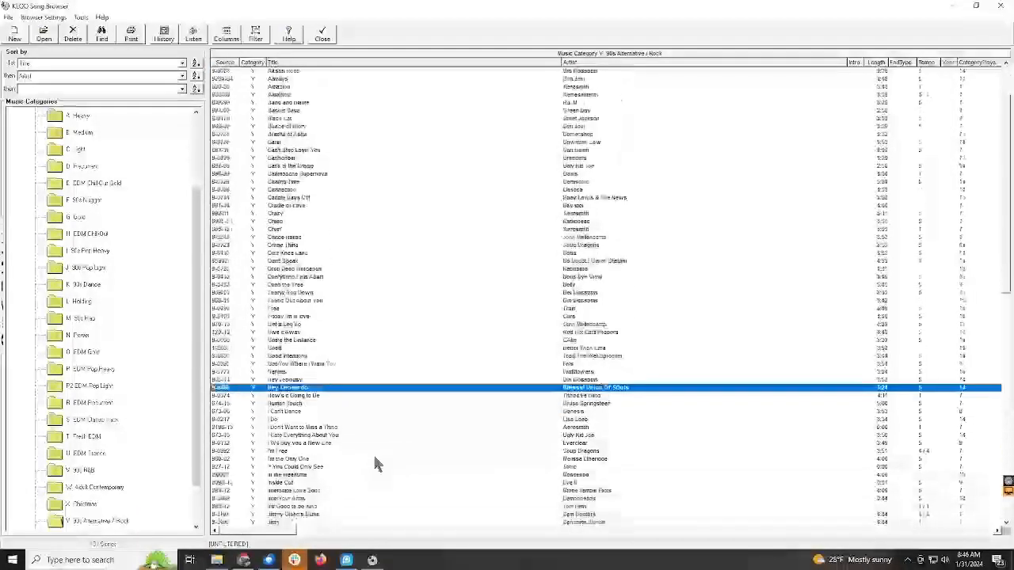
scroll(374, 458, down, 5)
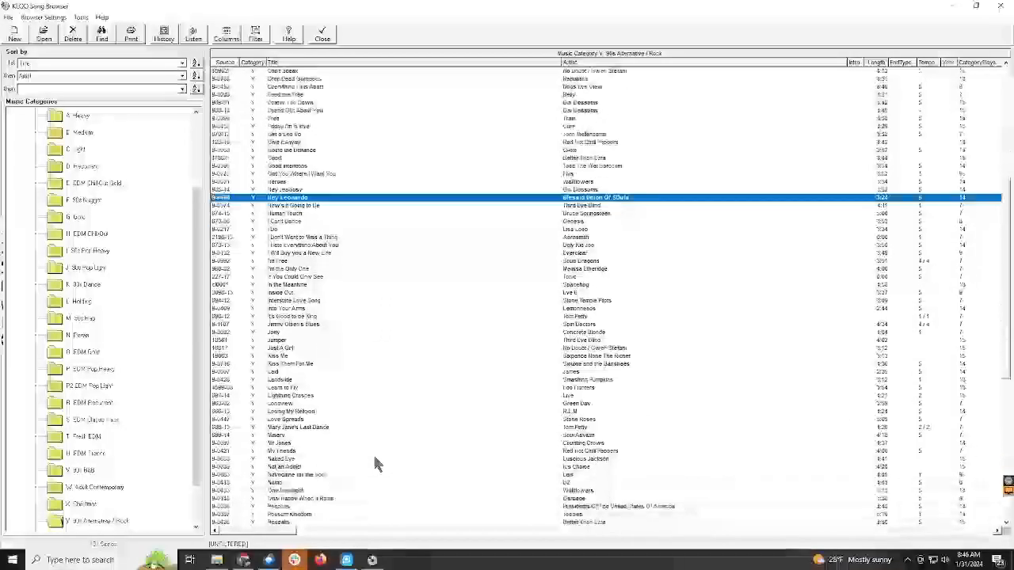
scroll(374, 458, up, 6)
scroll(375, 463, up, 3)
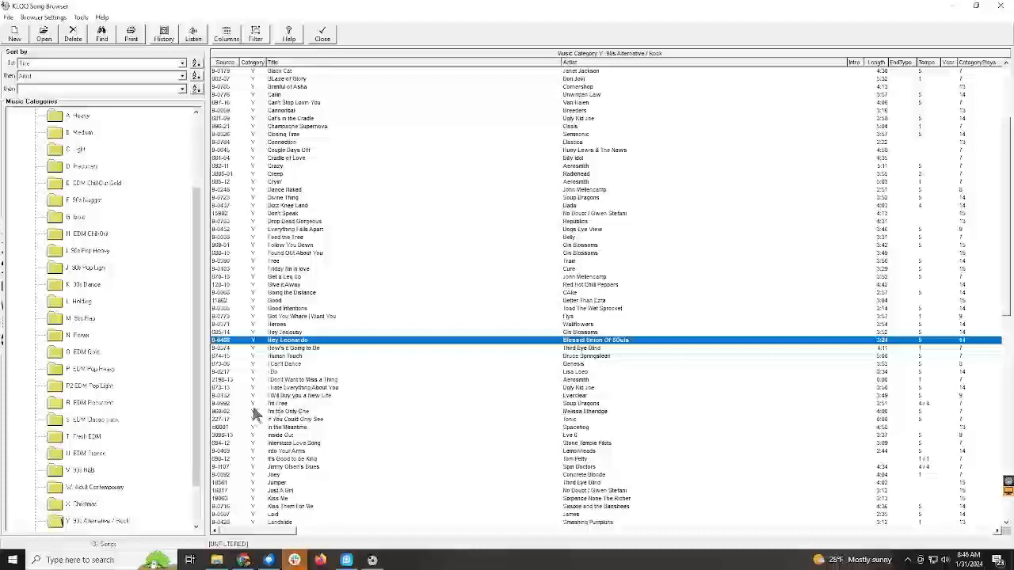
Open the song card of Crash ('95 Mix) in the F 90s Nugget category and highlight its audio source number.
drag(197, 432, 203, 459)
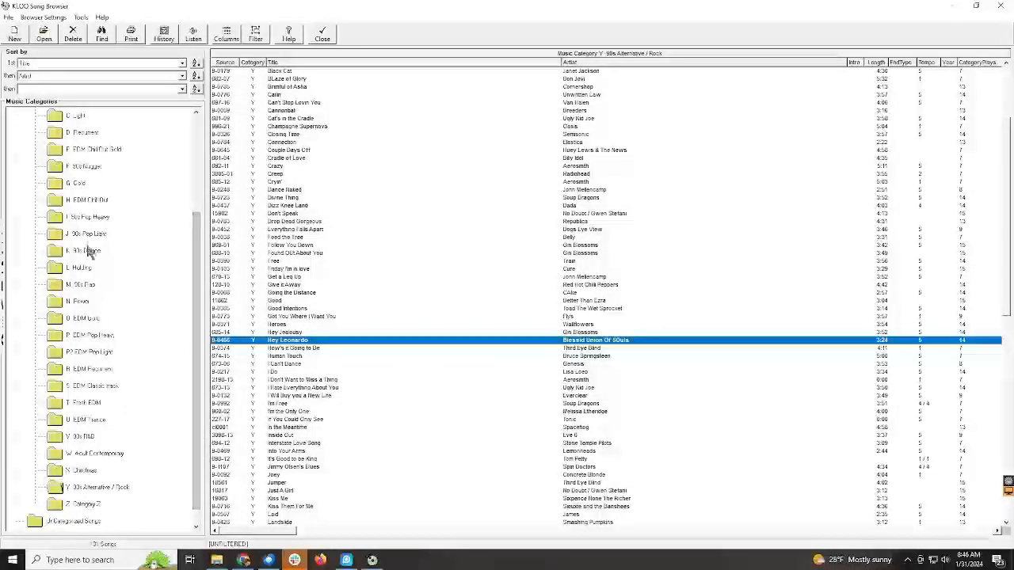
click(88, 171)
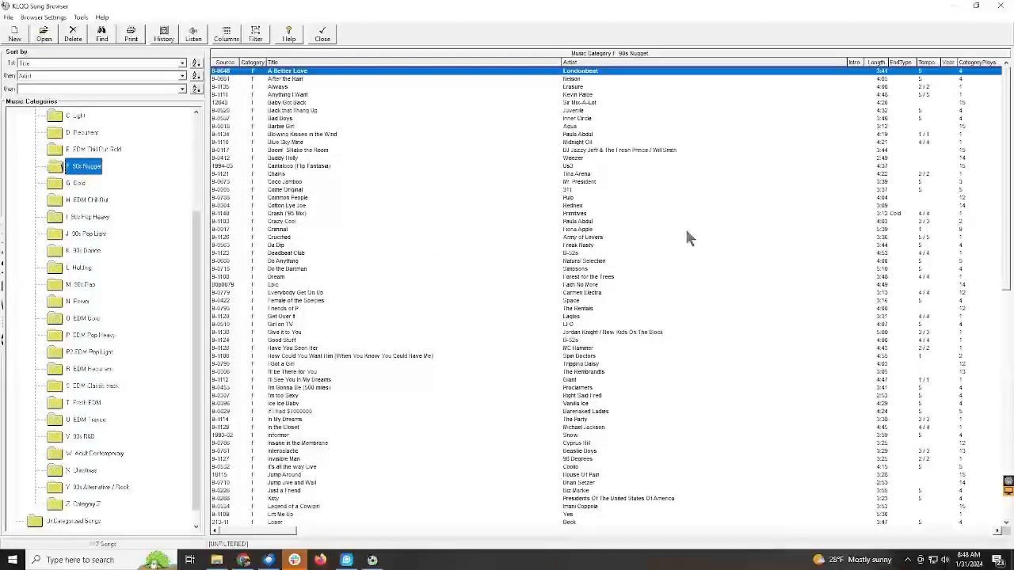
click(602, 213)
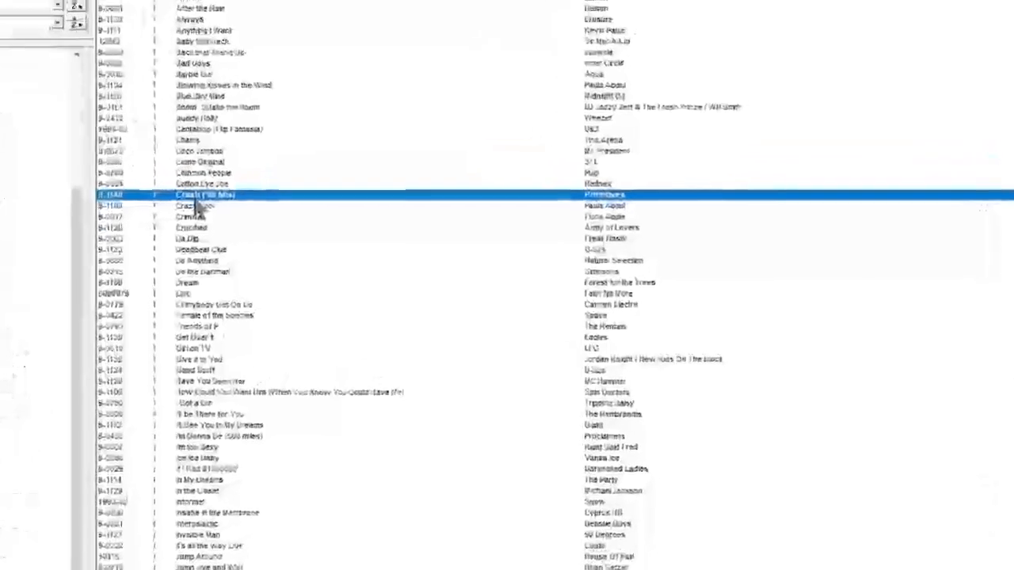
double_click(197, 199)
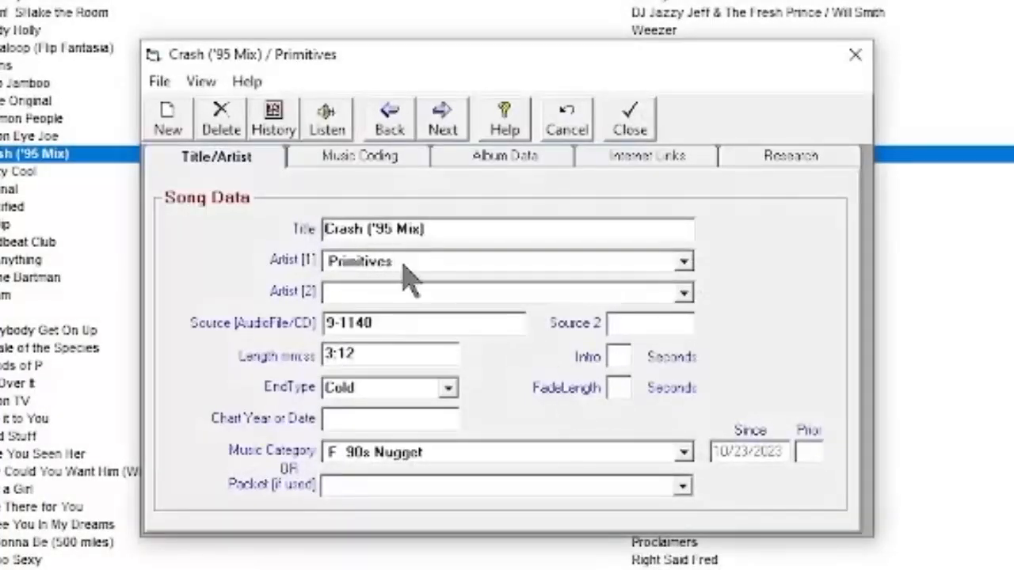
click(409, 323)
drag(258, 332, 262, 336)
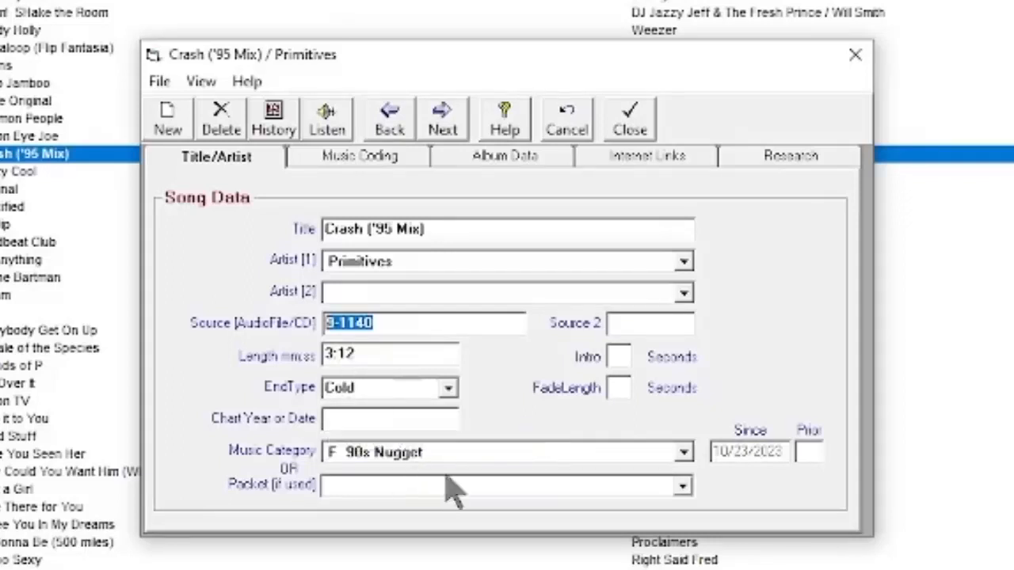
Examine the song's music coding, including the Tempo-In and Style options, and close the song card.
click(368, 162)
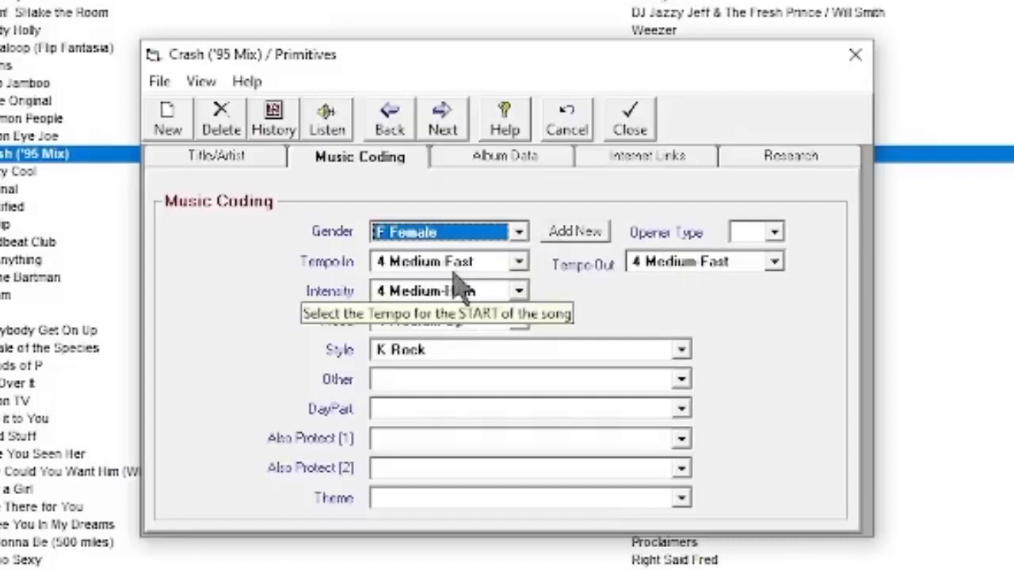
click(518, 262)
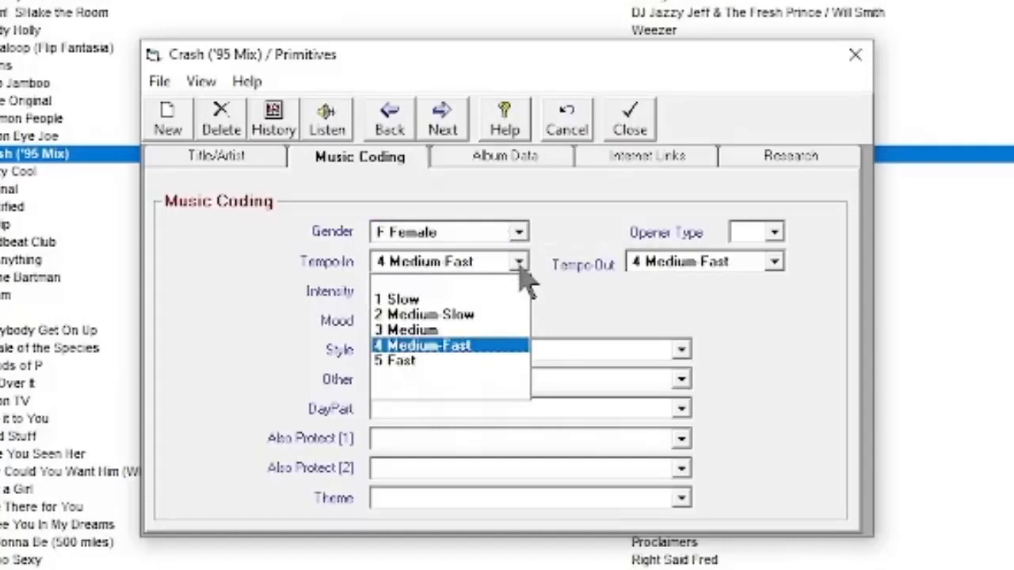
click(519, 262)
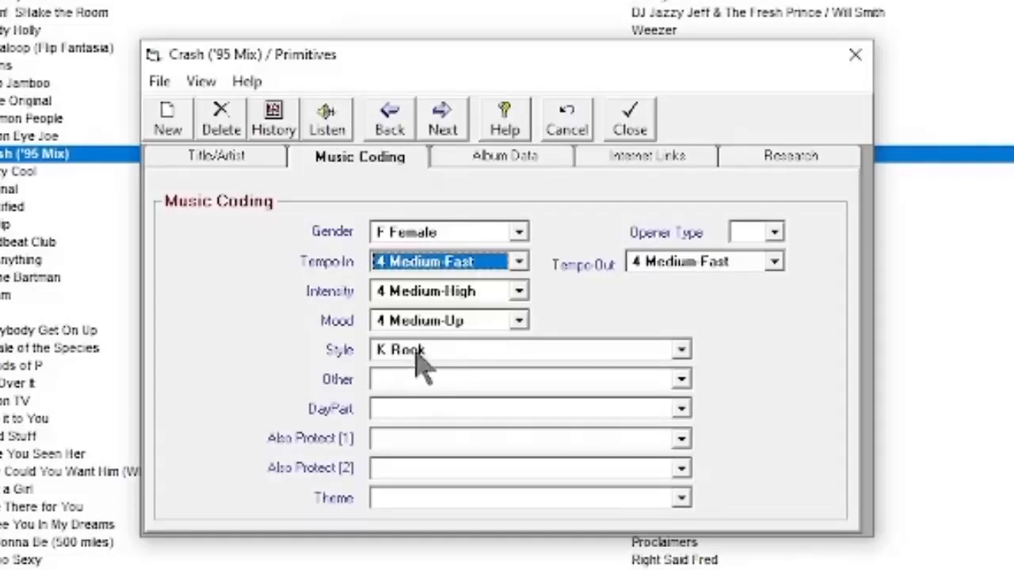
click(680, 351)
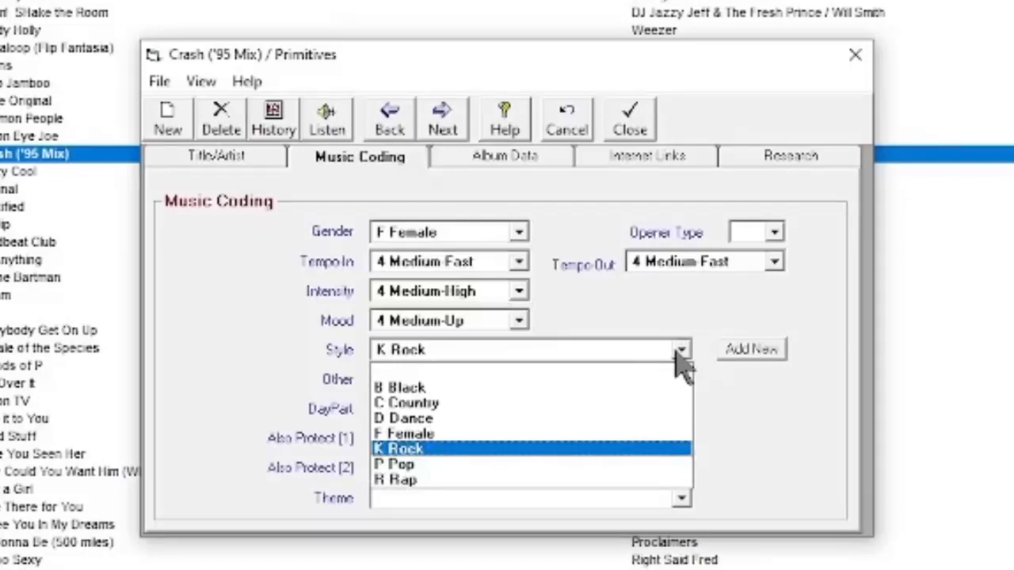
click(730, 342)
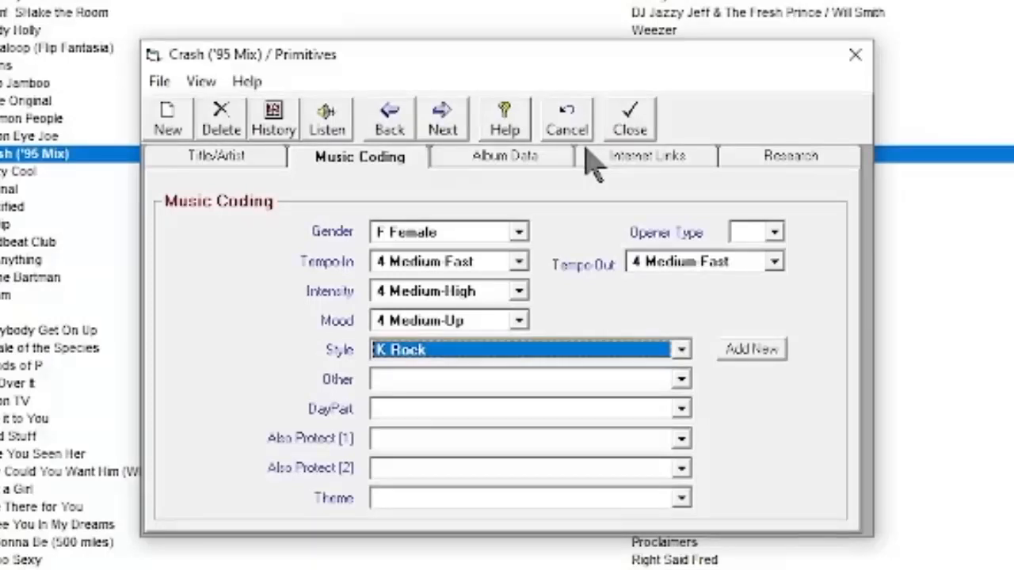
click(633, 123)
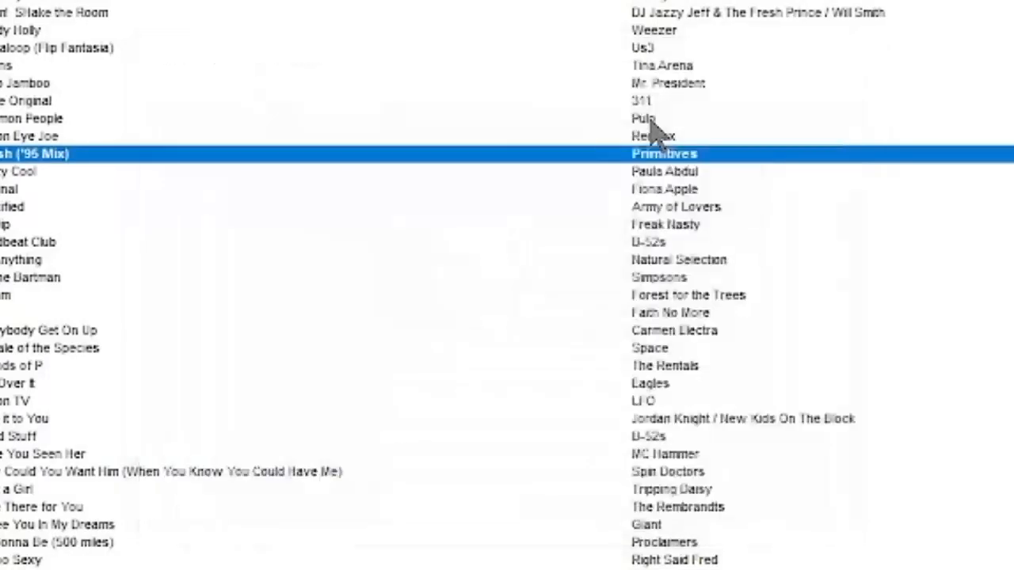
Close the song browser and display the [9A] 90S A clock in the clock setup.
click(37, 171)
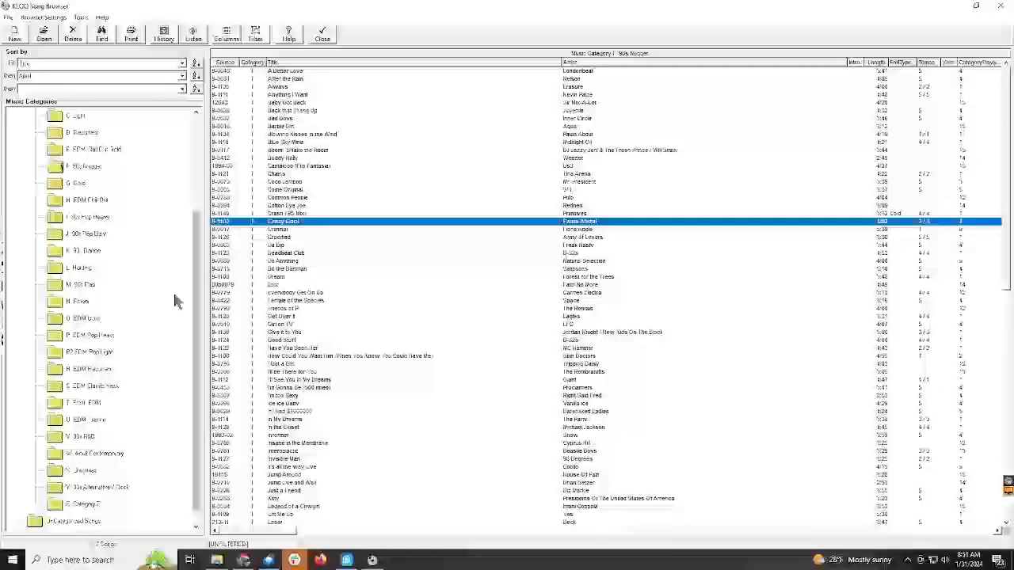
click(331, 36)
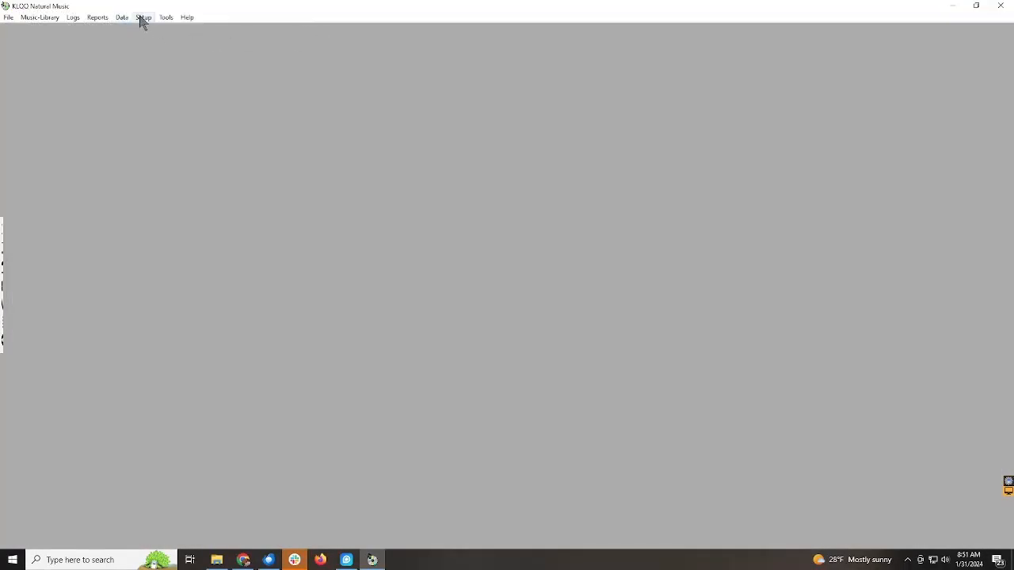
click(143, 18)
click(159, 45)
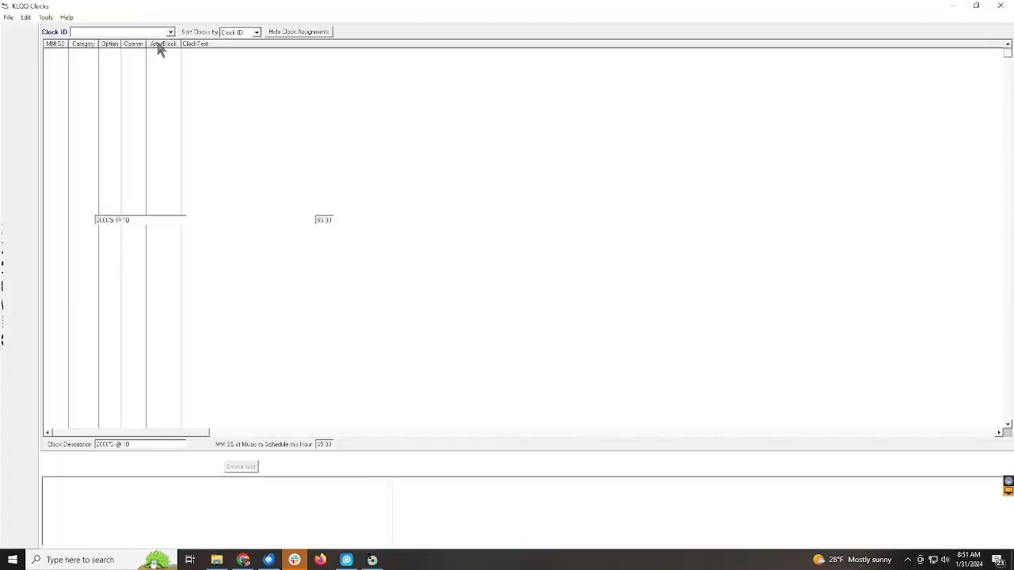
click(156, 33)
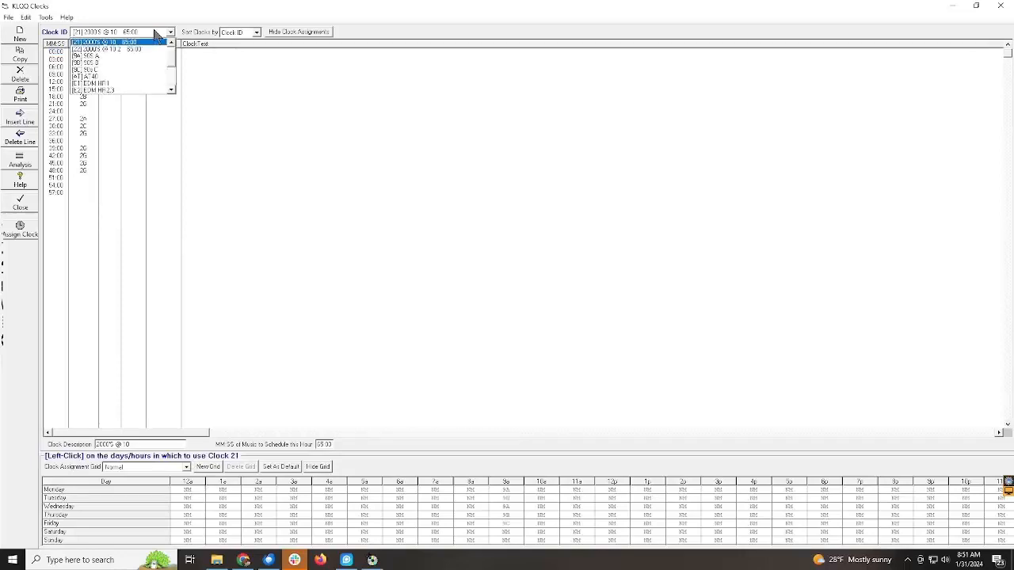
click(101, 56)
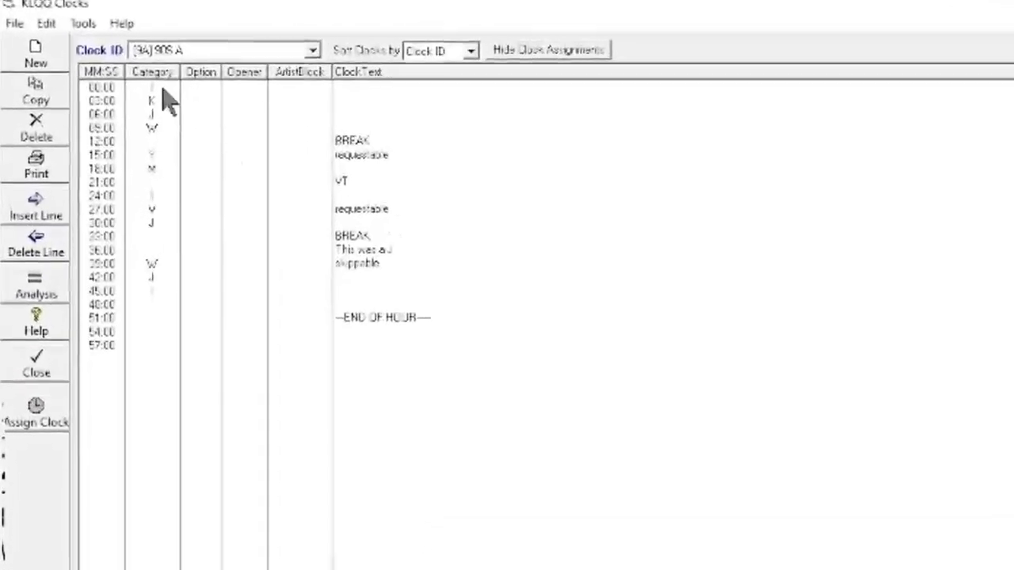
Check which category names stand behind the codes at 00:00, 03:00 and 06:00 in the 90S A clock.
click(162, 88)
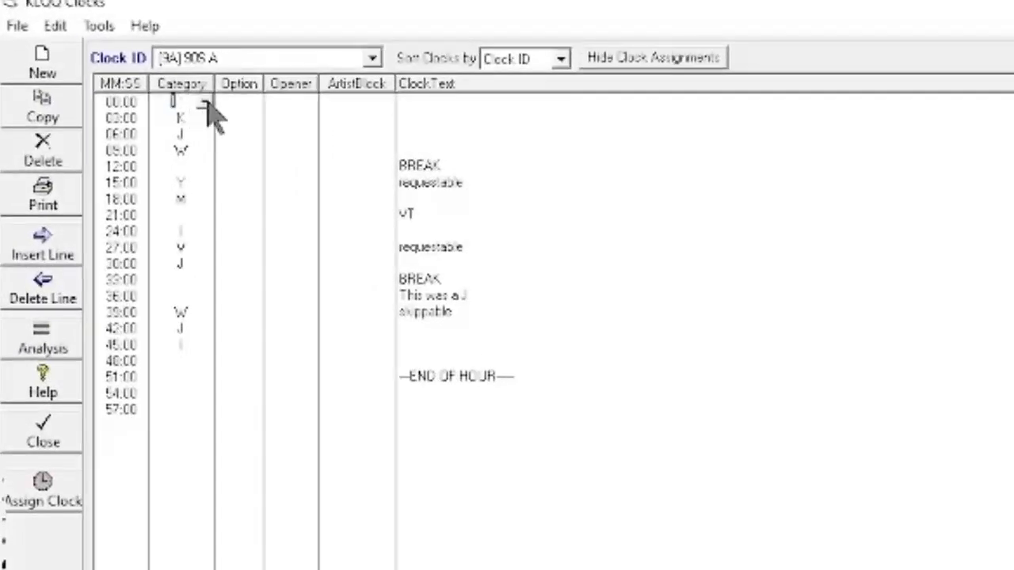
click(205, 104)
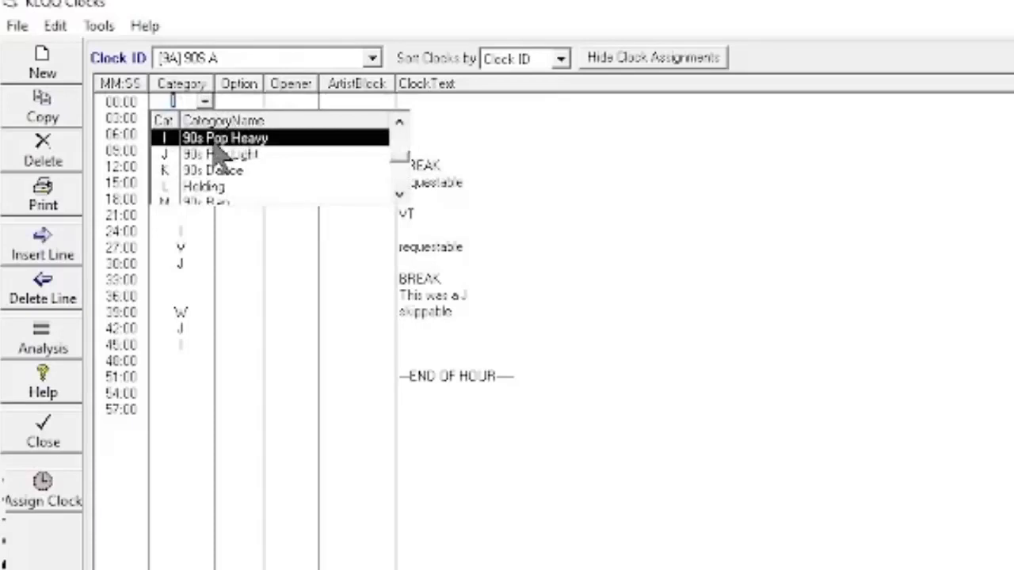
click(467, 151)
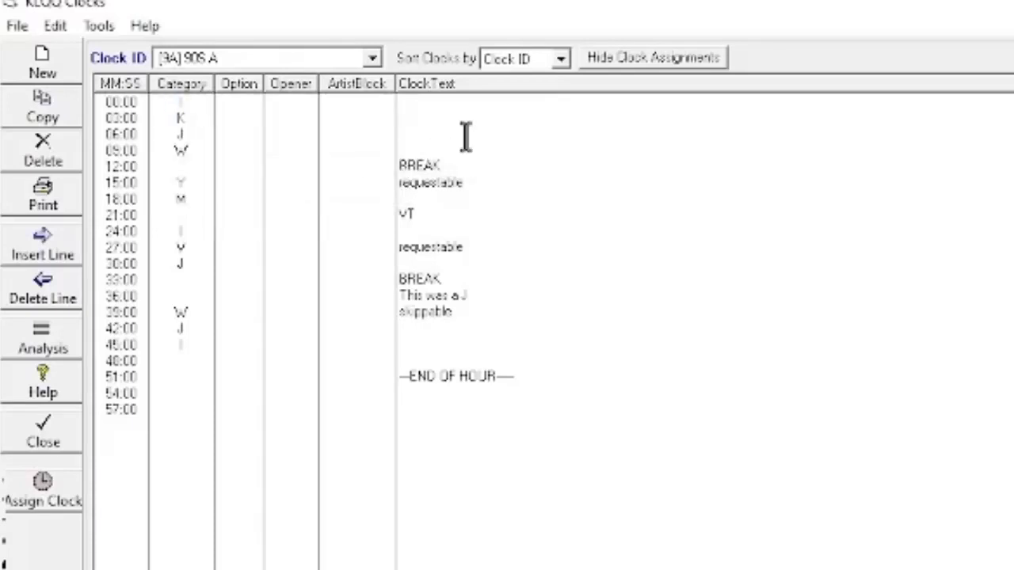
click(205, 118)
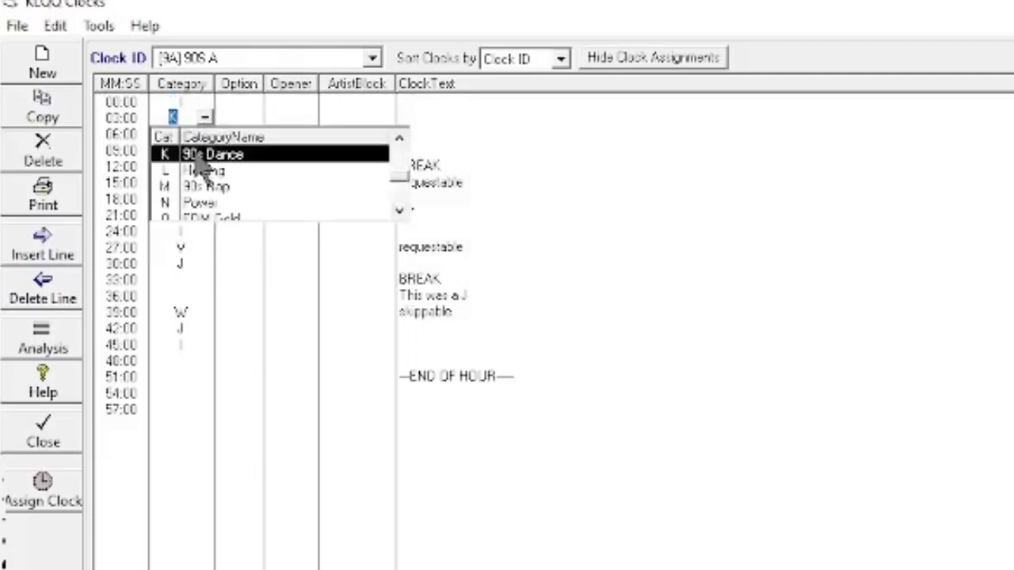
click(518, 135)
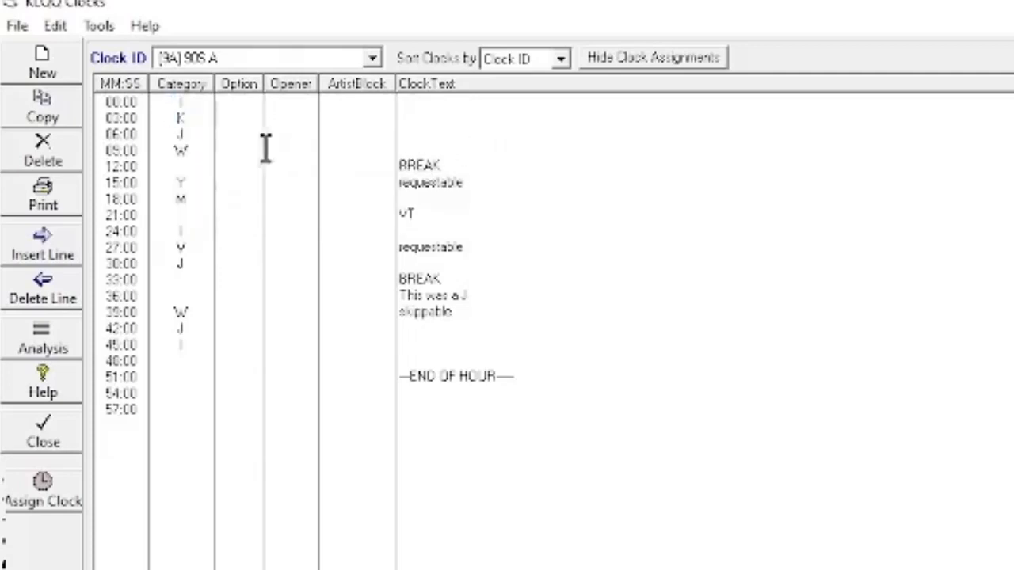
click(206, 135)
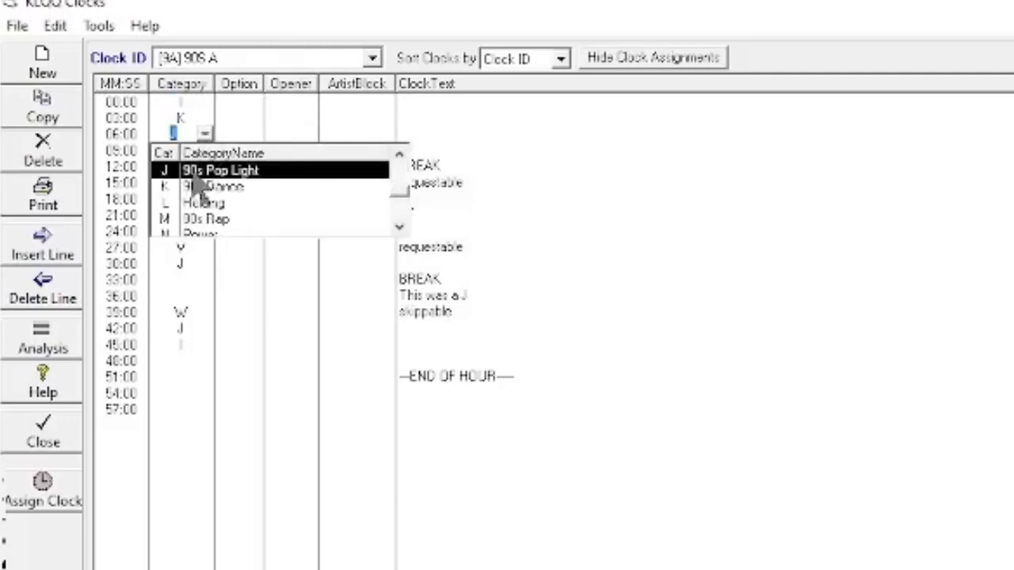
click(324, 162)
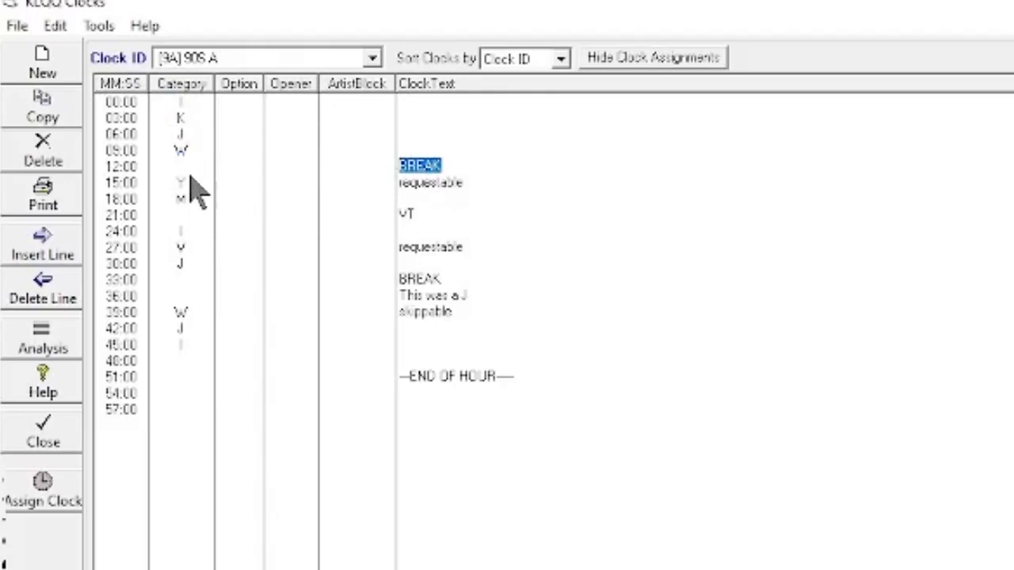
Point out the category slots at 24:00, 39:00 and 42:00, and display the [9B] 90S B clock.
click(189, 234)
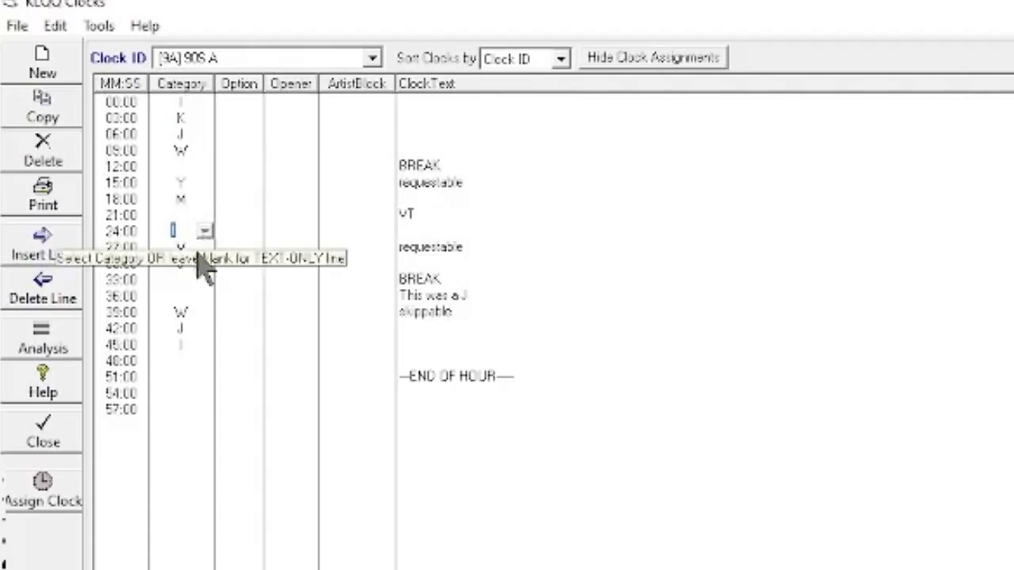
click(178, 312)
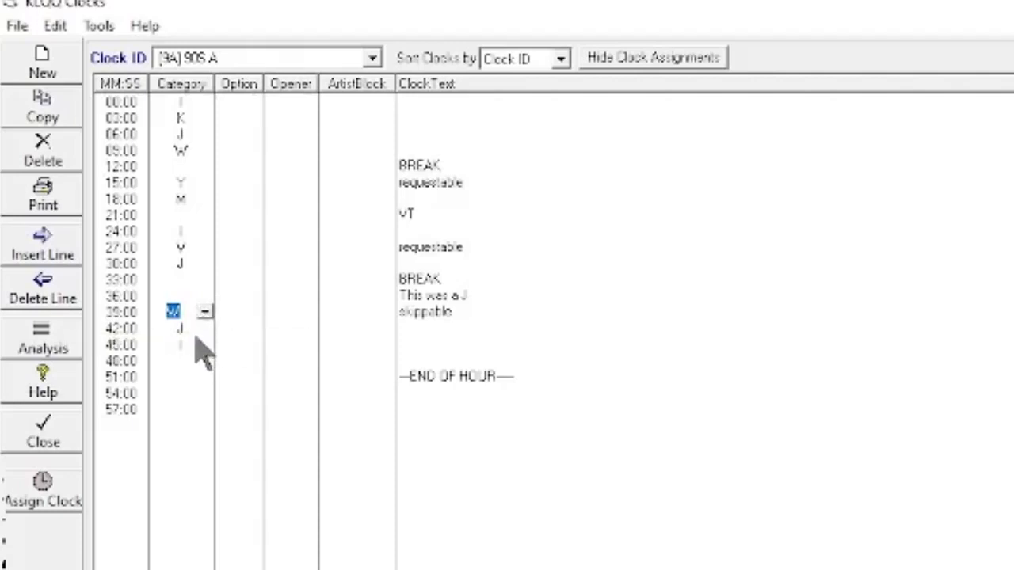
click(204, 331)
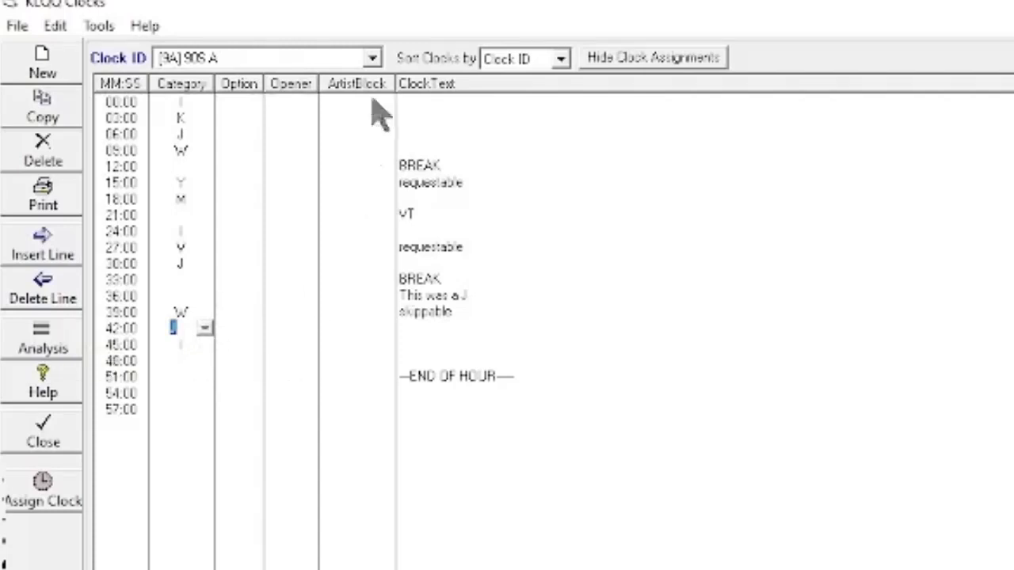
click(373, 59)
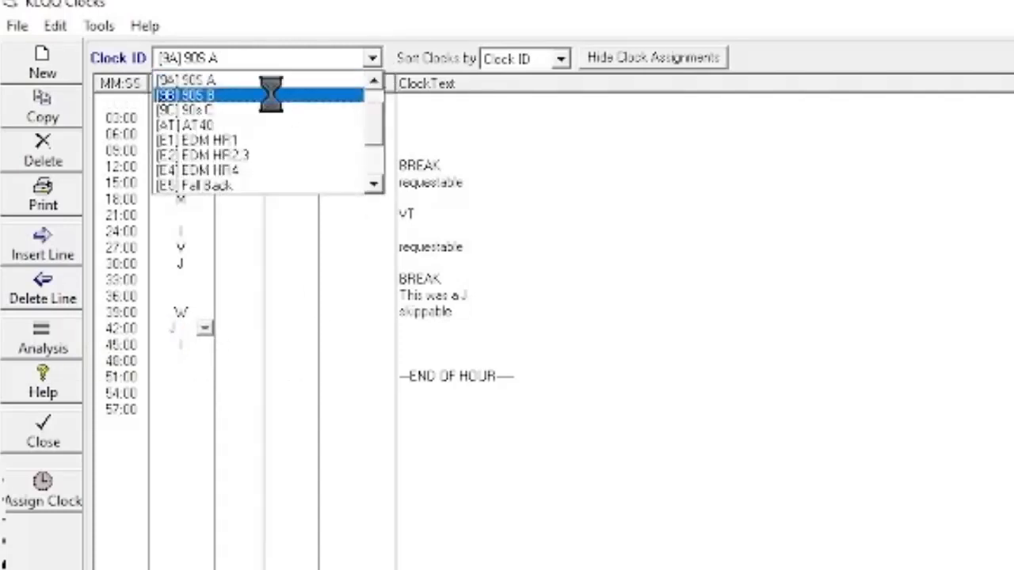
click(271, 93)
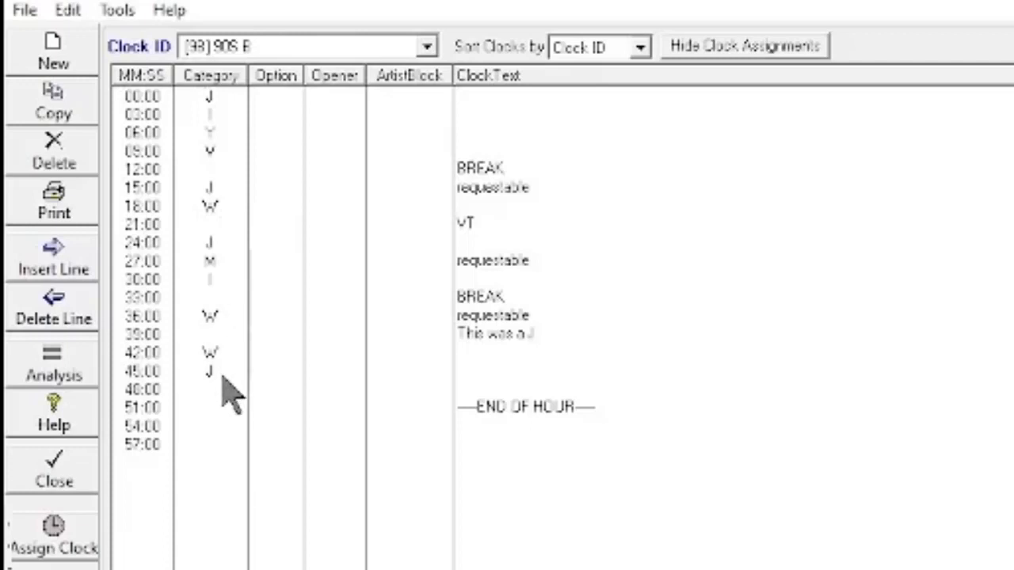
Display the [9C] 90s C clock and check the category name behind its 45:00 slot.
click(426, 47)
click(312, 90)
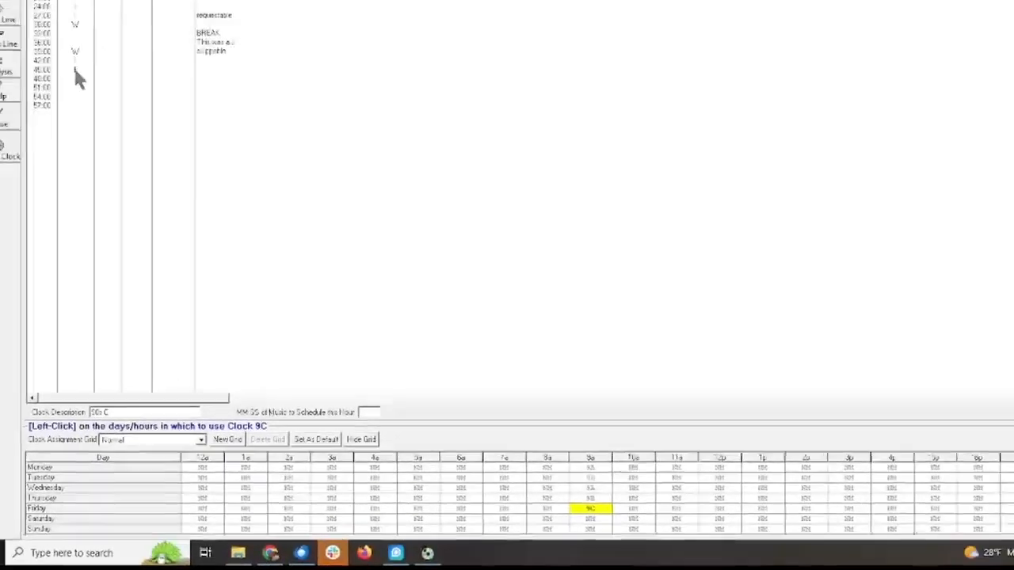
click(93, 164)
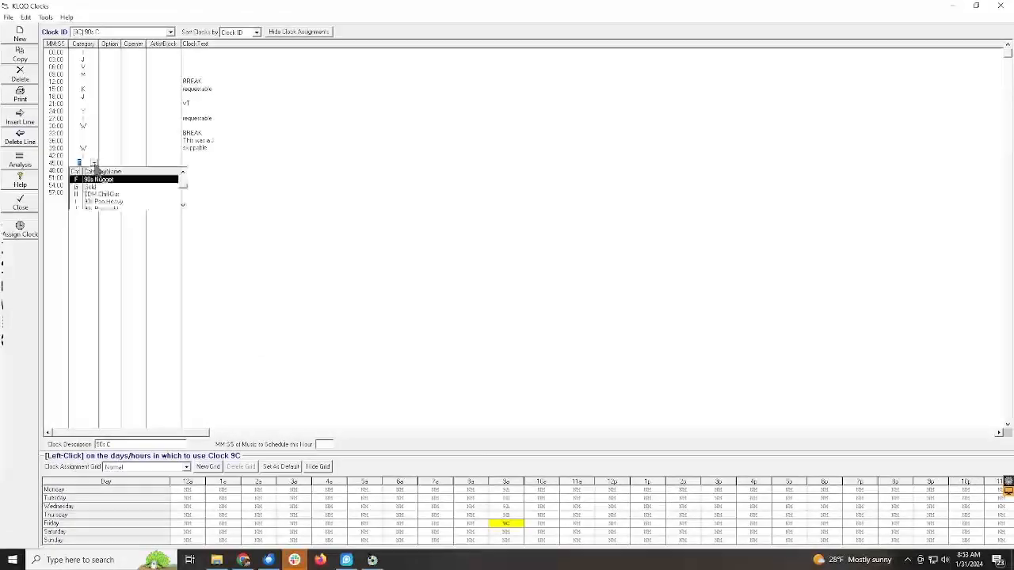
click(167, 180)
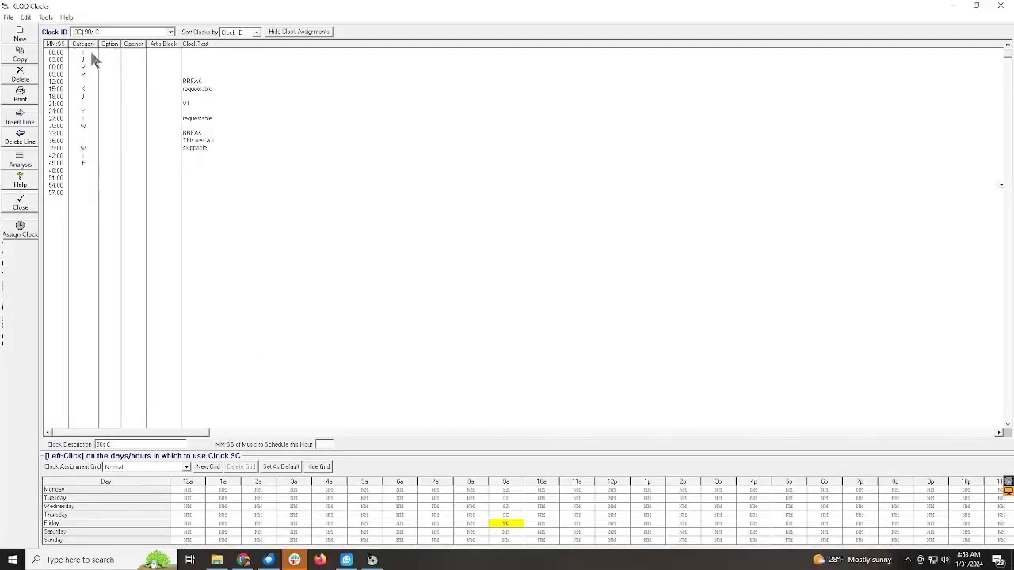